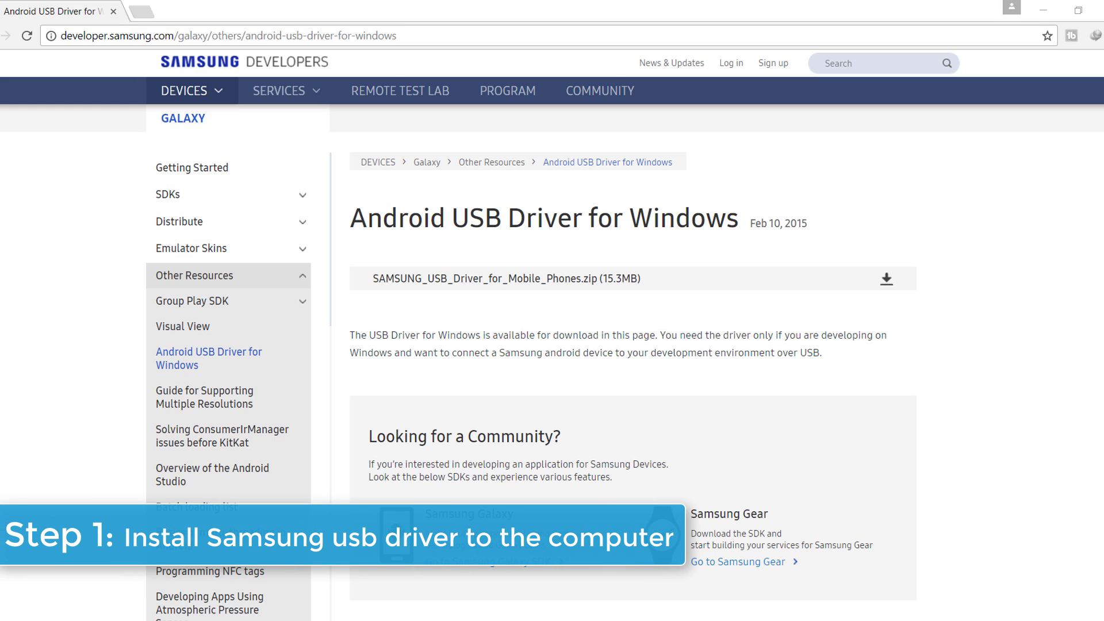
- Download SAMSUNG_USB_Driver_for_Mobile_Phones.zip from the Samsung Developers Android USB Driver page
click(887, 280)
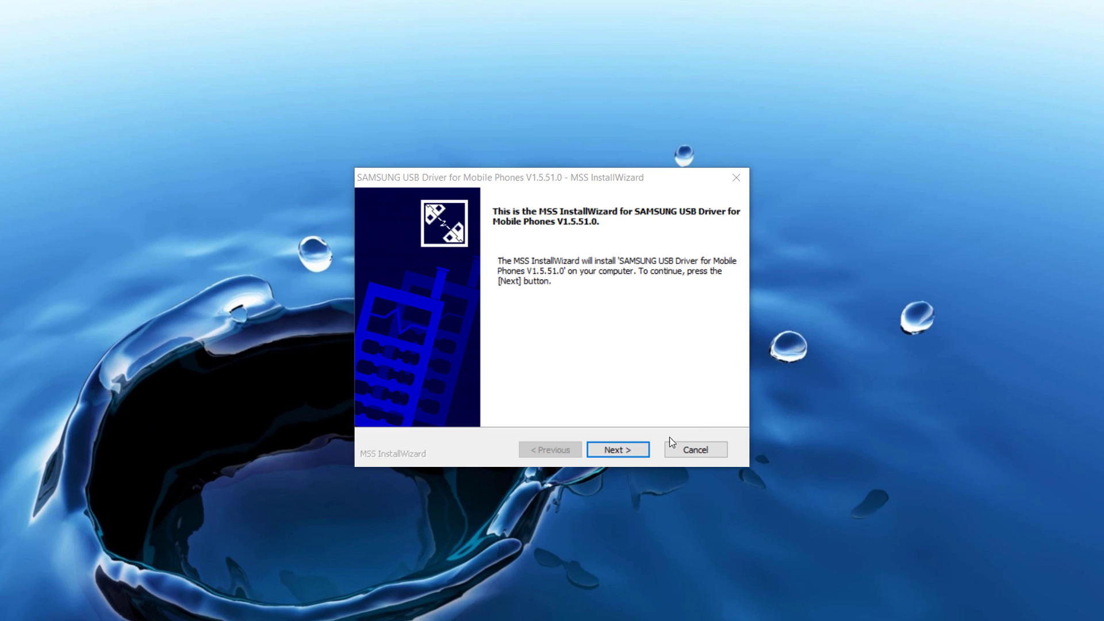
- Install the Samsung USB driver V1.5.51.0 using the default language and country
click(616, 449)
key(Return)
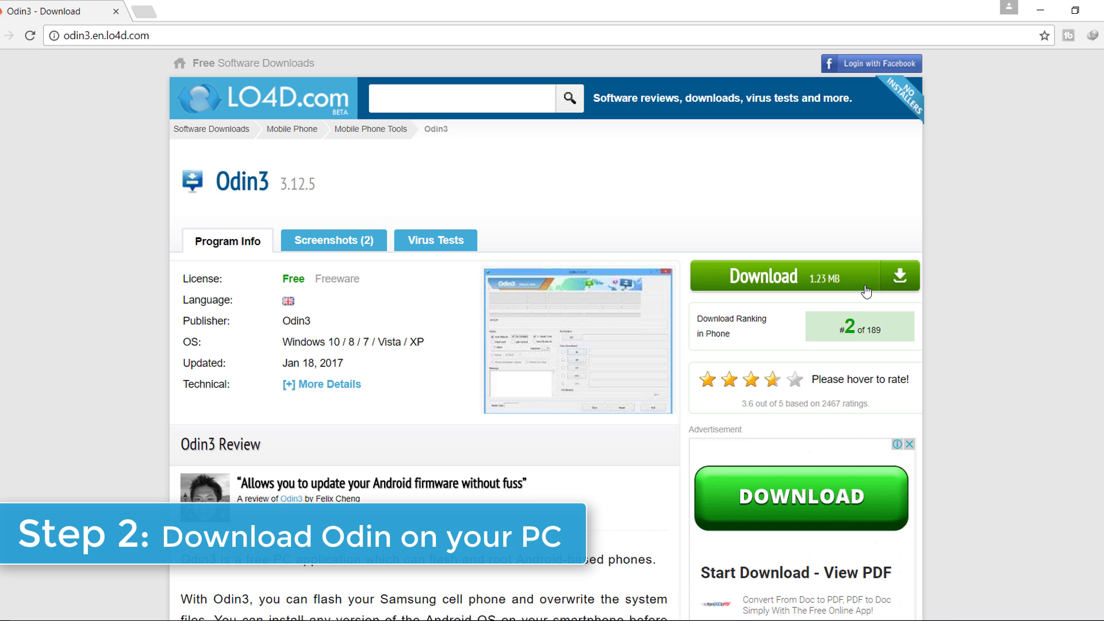
- Download Odin3 3.12.5 from LO4D.com's UK mirror
click(866, 291)
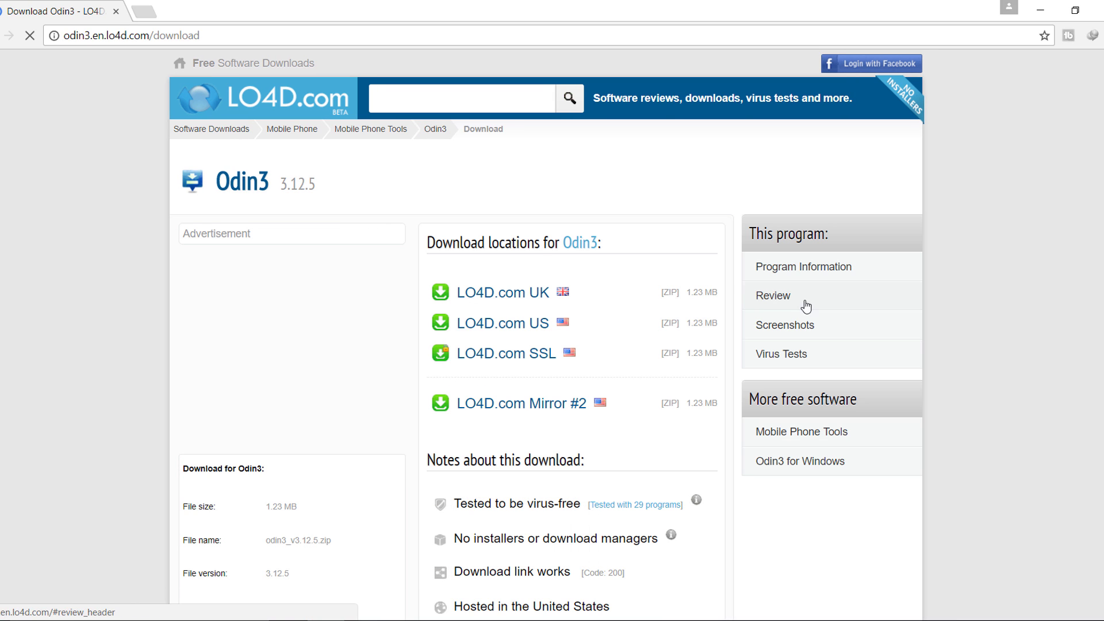
click(539, 293)
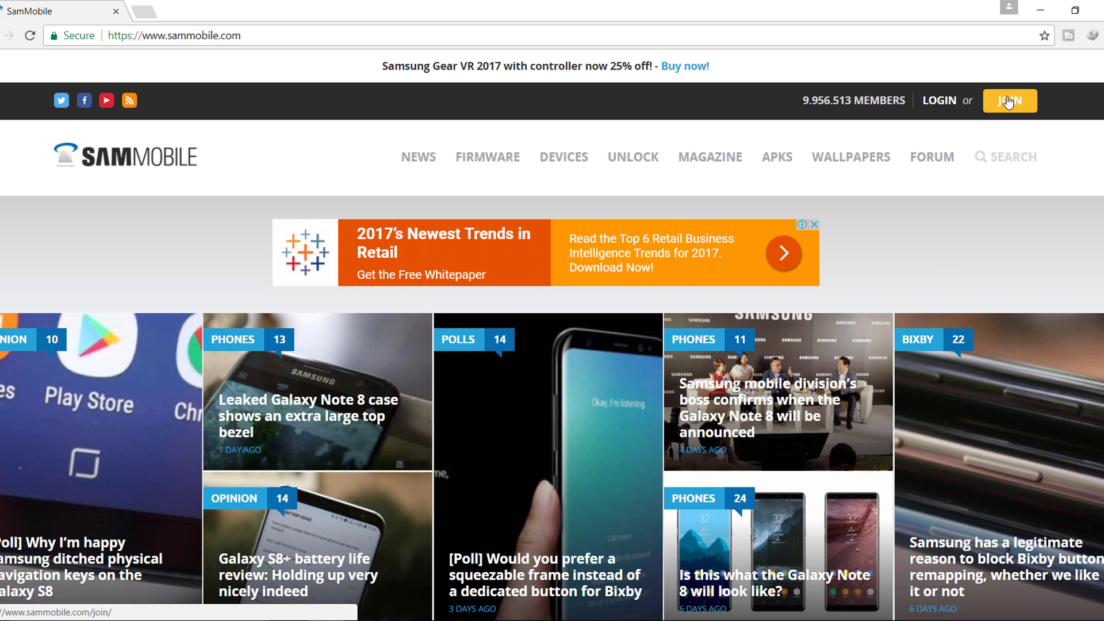
- Log in to SamMobile with the saved credentials and go to the Find Firmware page
click(944, 102)
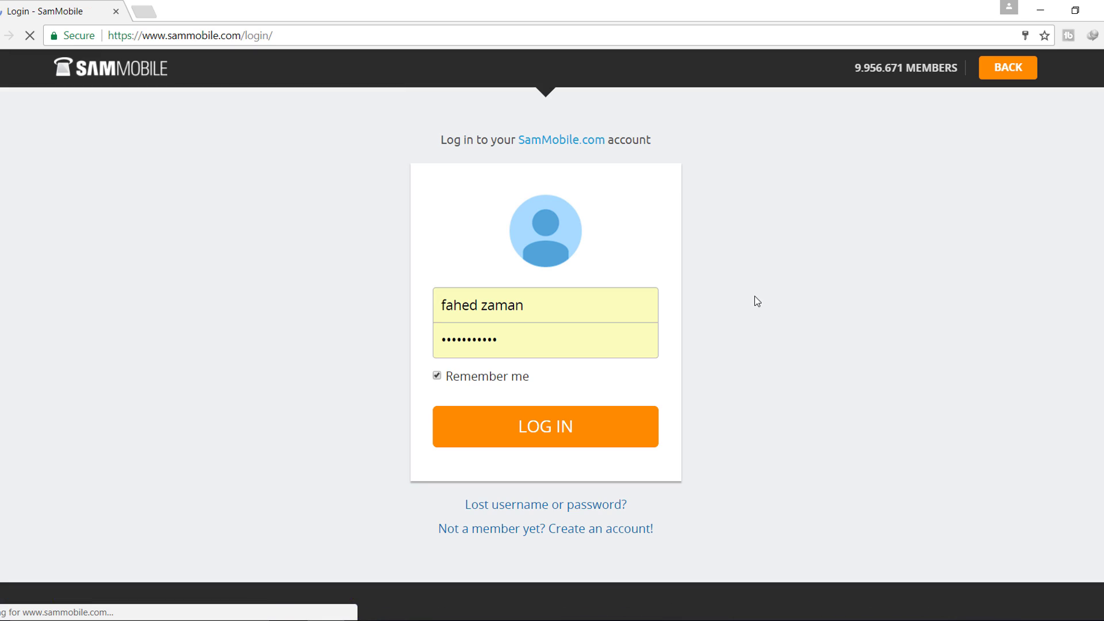
click(587, 431)
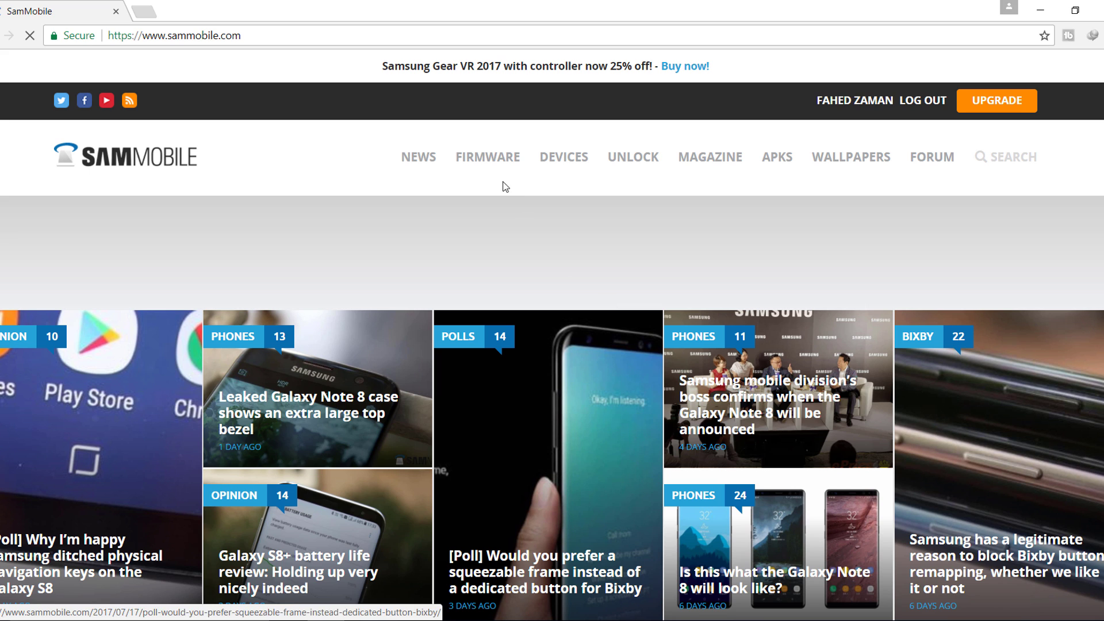
click(485, 164)
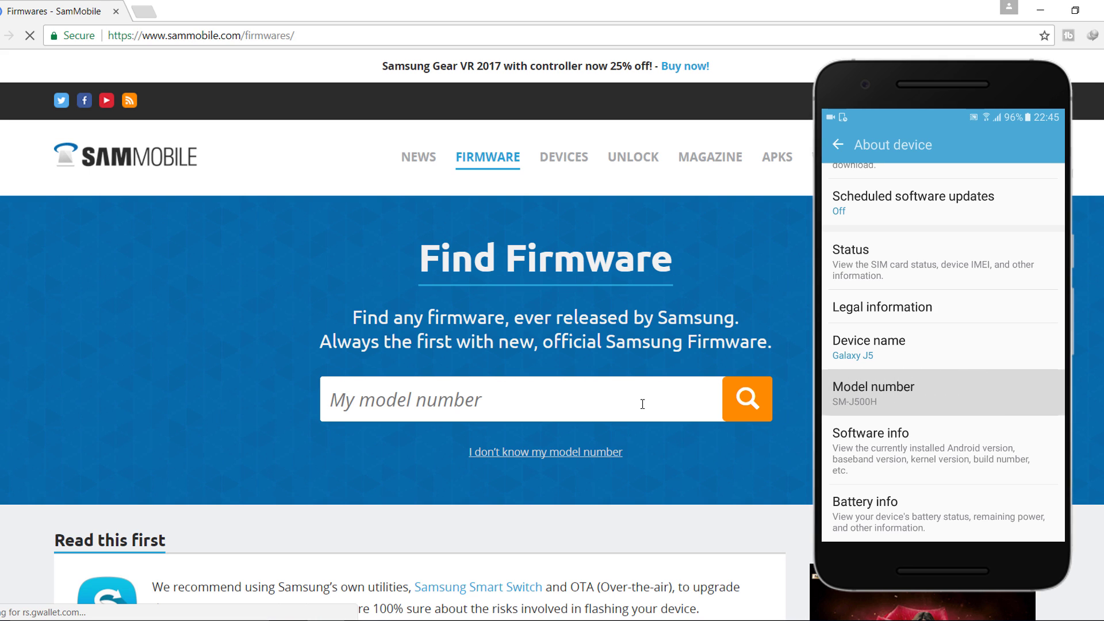
- Search firmware for GALAXY J5 (SM-J500H) and open the Egypt J500HXXU2BQF2 Android 6.0.1 release
text(GALAXY )
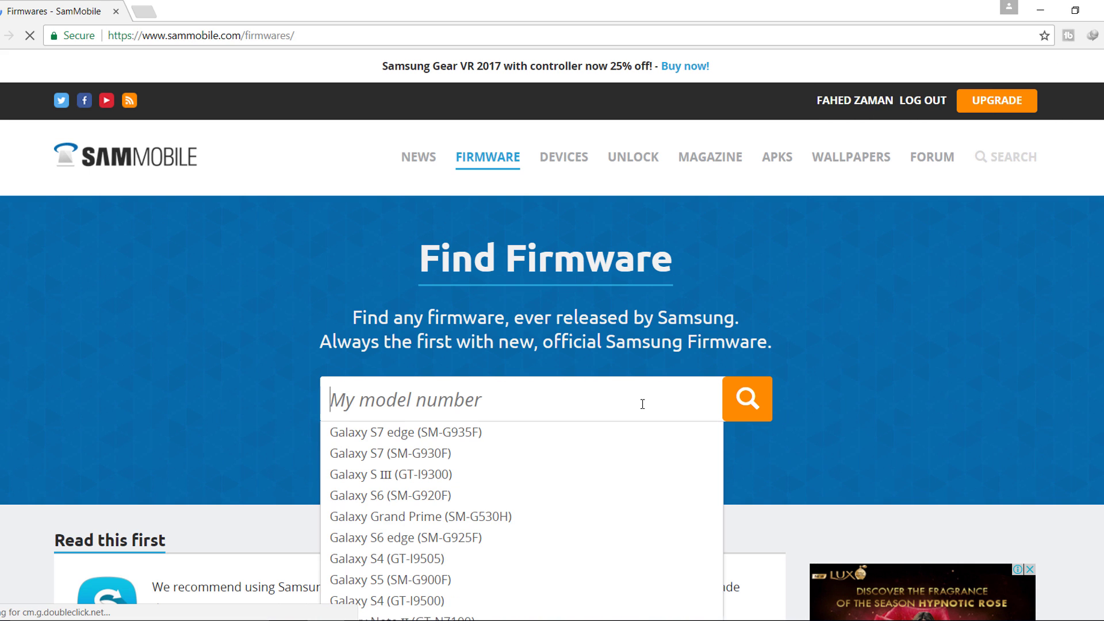
text(J5 (SM)
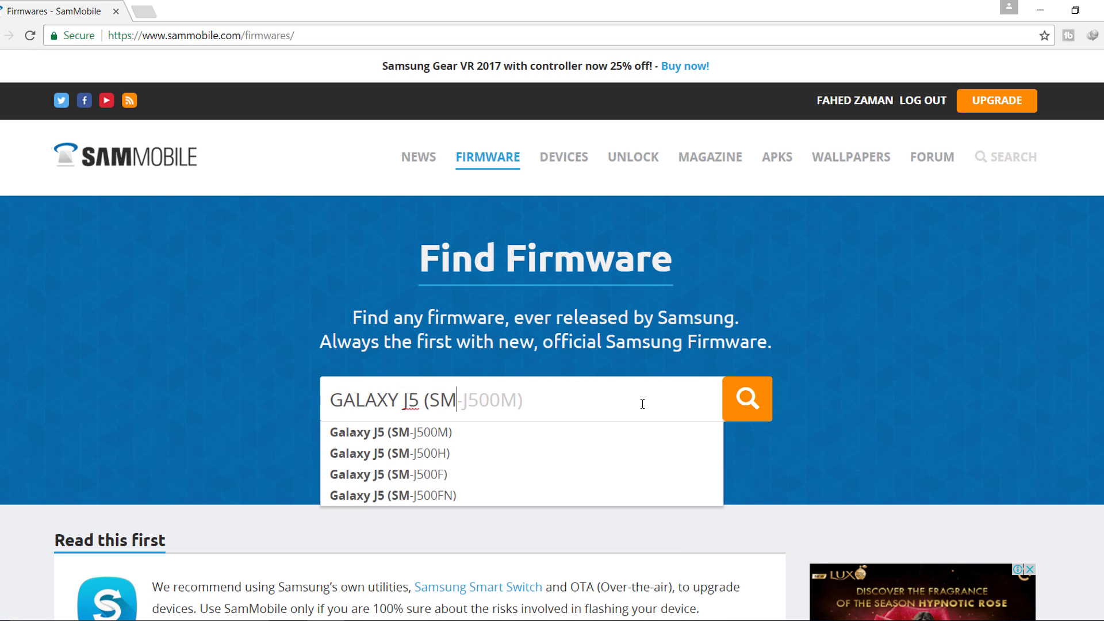
text(-J)
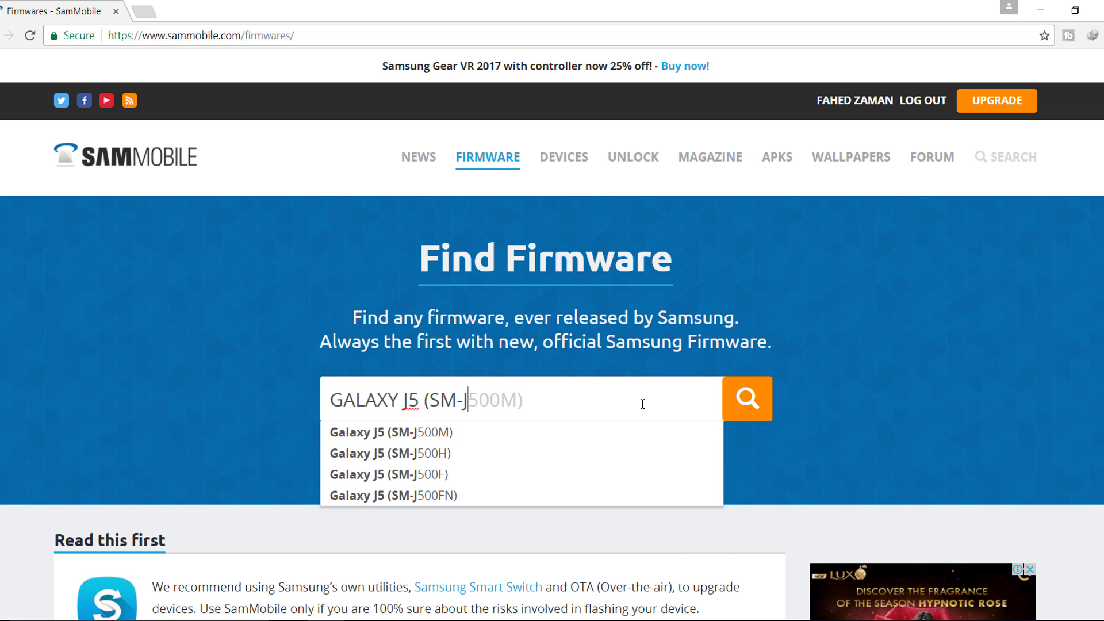
text(500H)
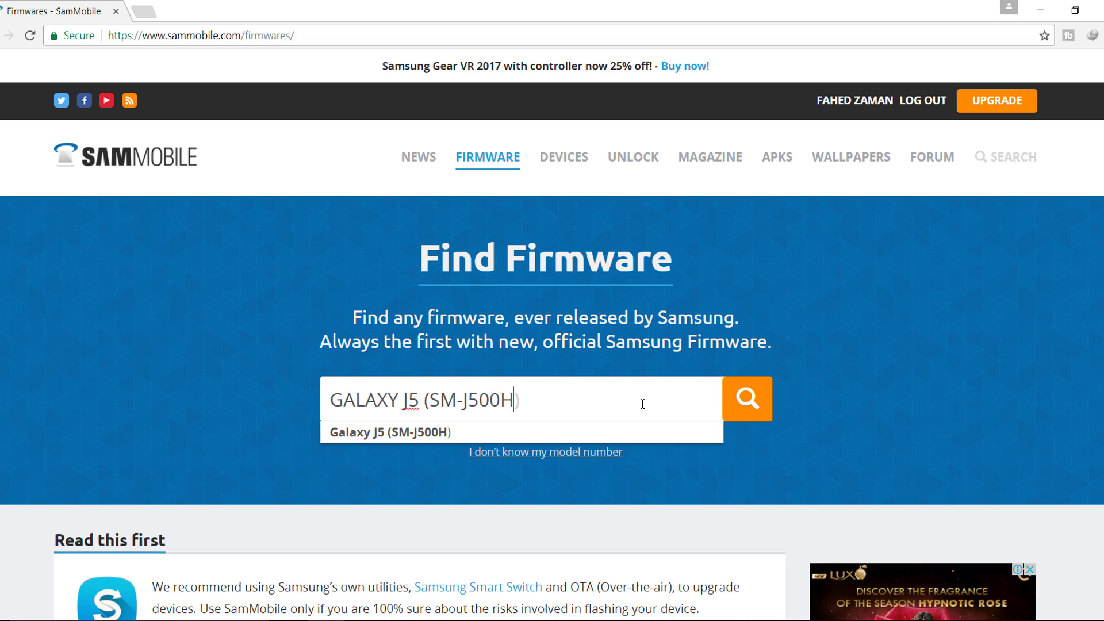
text())
click(621, 431)
click(732, 409)
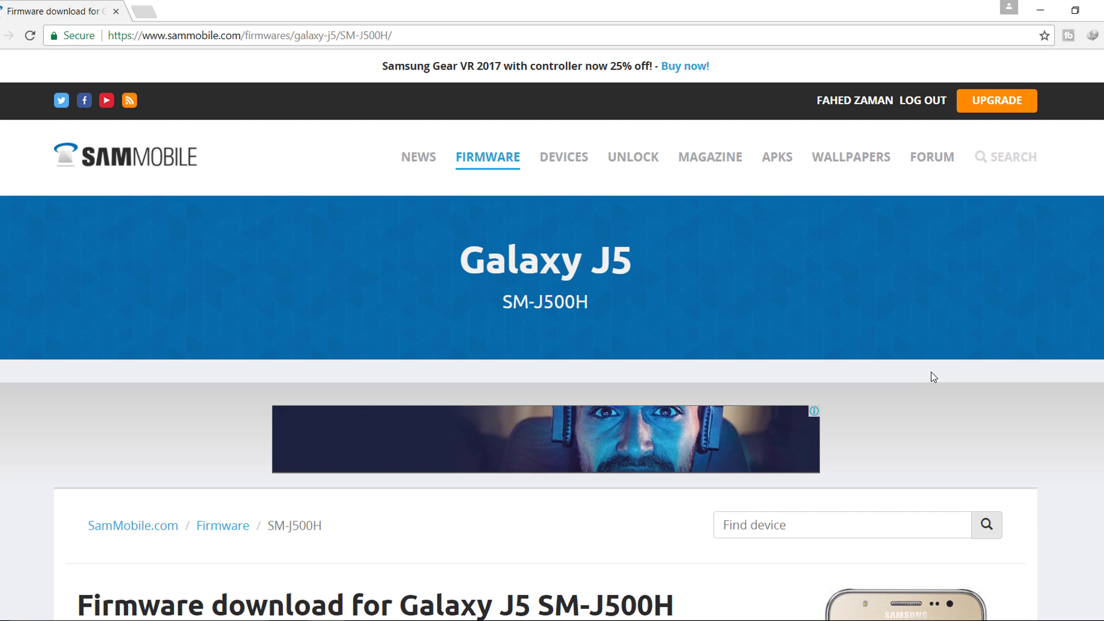
scroll(674, 413, down, 2)
scroll(674, 413, down, 4)
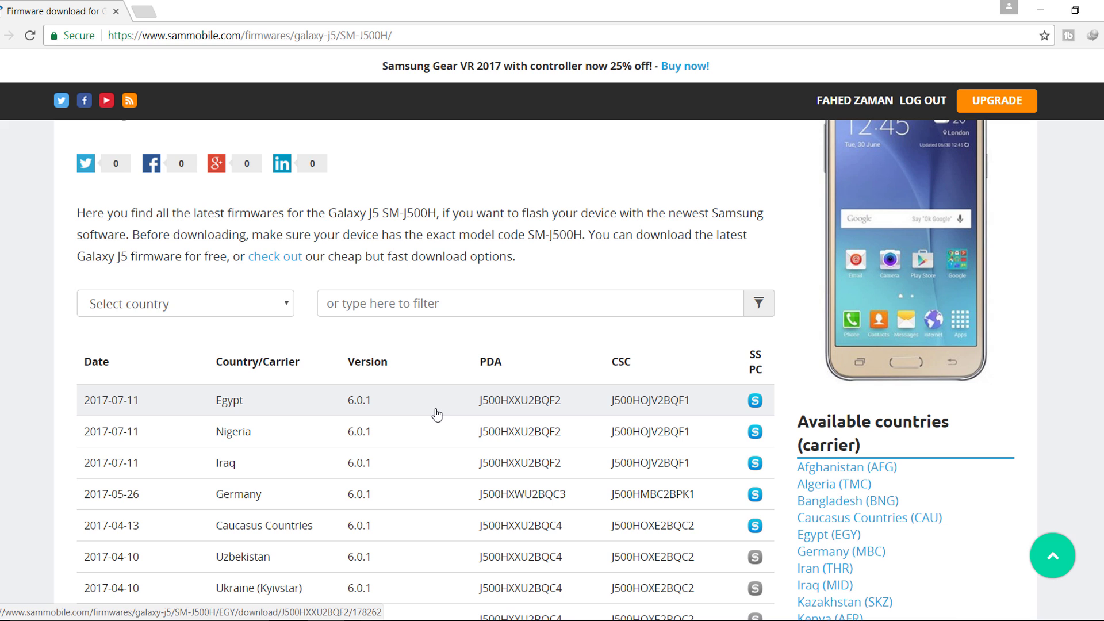
scroll(437, 414, down, 1)
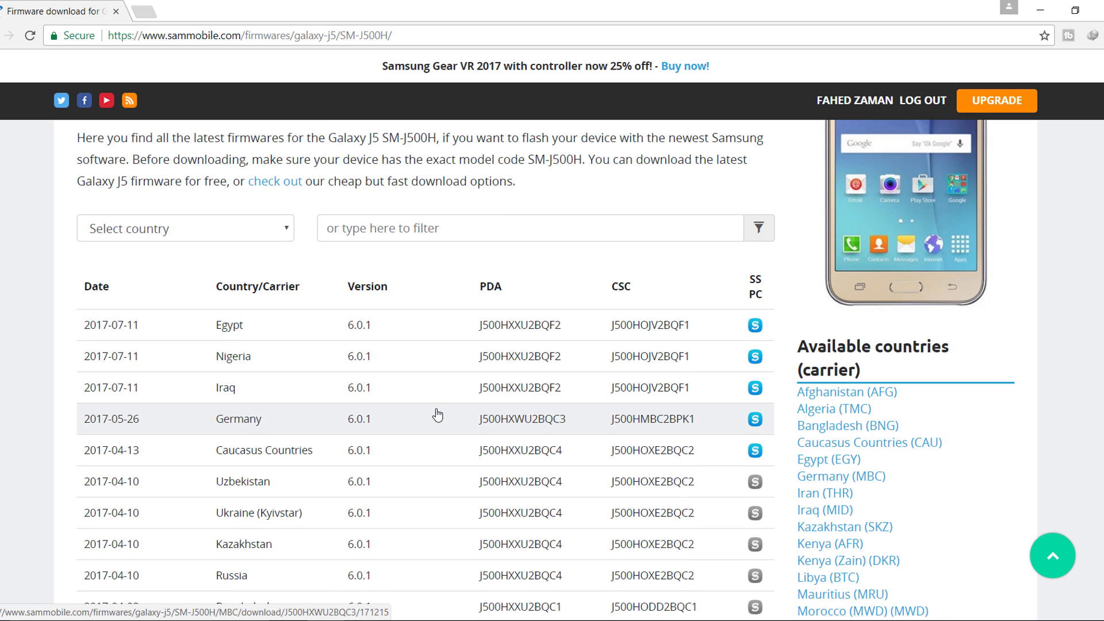
click(273, 329)
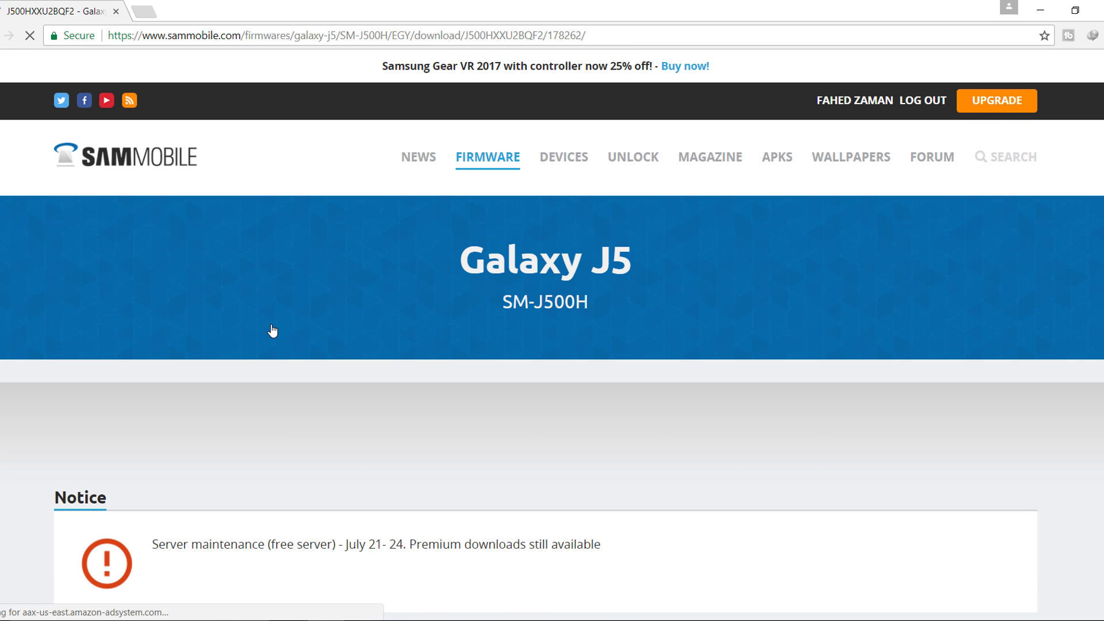
- Choose the free regular download of the Egypt firmware and confirm it until the 1.06 GB file is offered
scroll(272, 331, down, 10)
scroll(274, 329, down, 4)
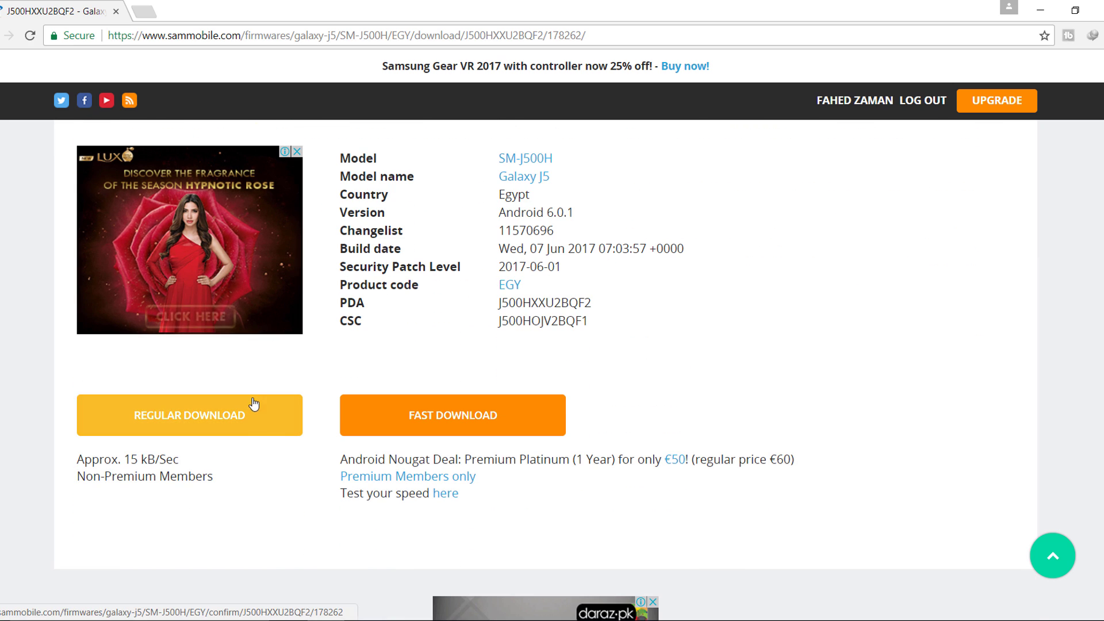
click(259, 422)
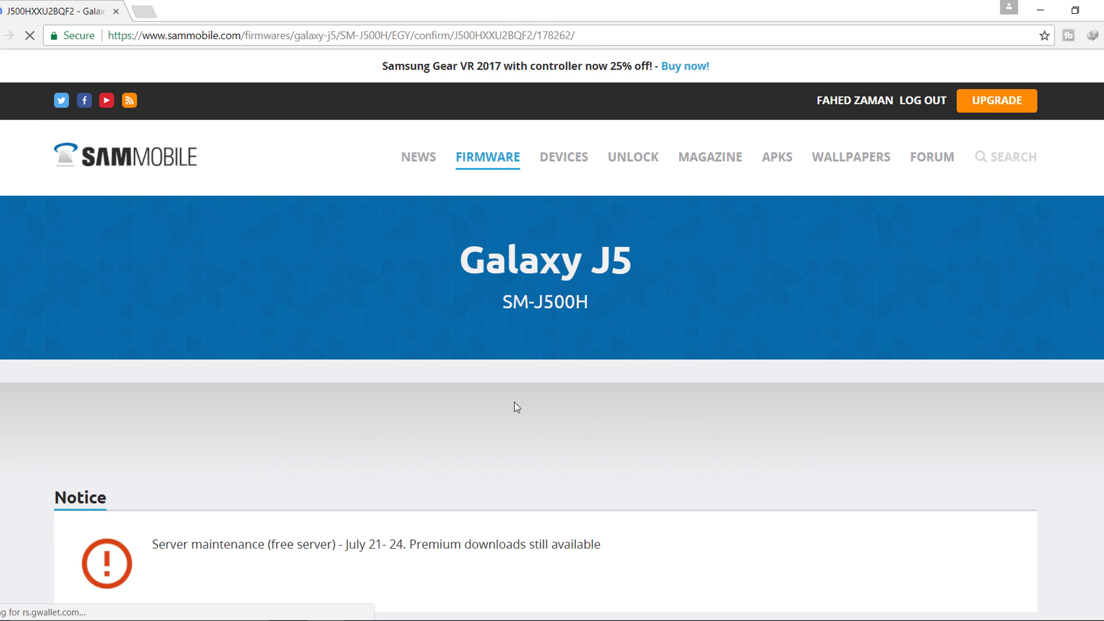
scroll(1071, 398, down, 9)
scroll(1071, 403, down, 3)
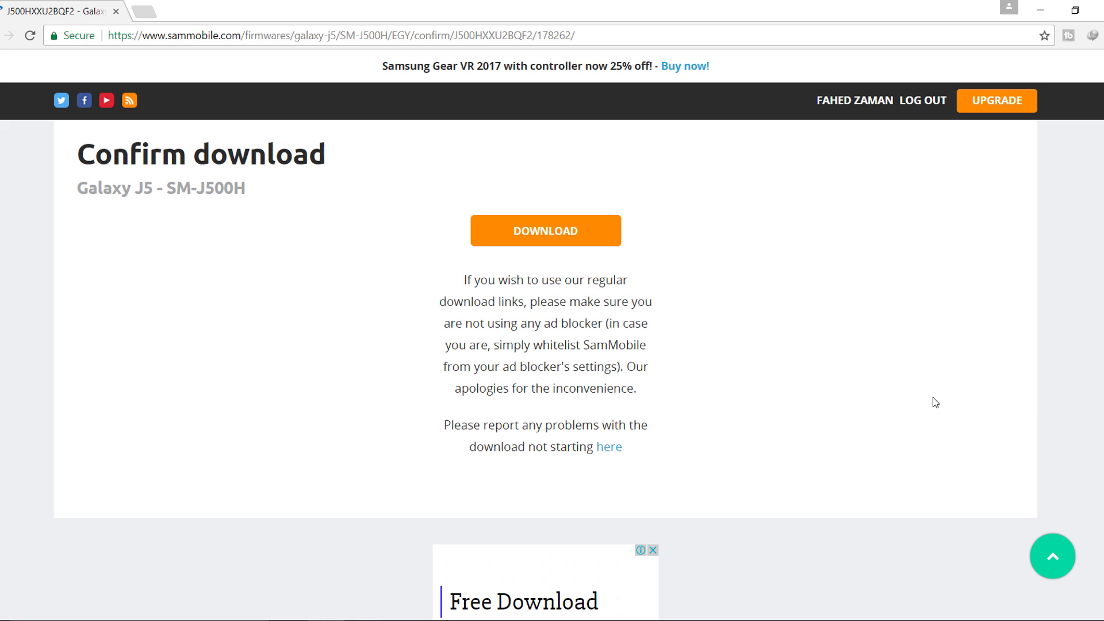
click(560, 237)
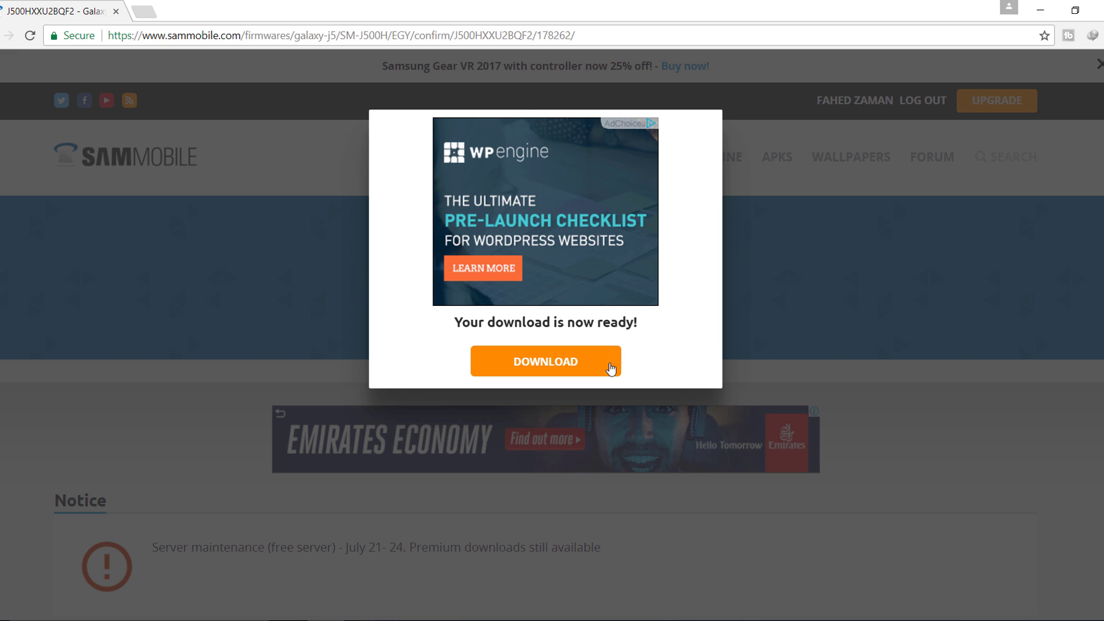
click(581, 366)
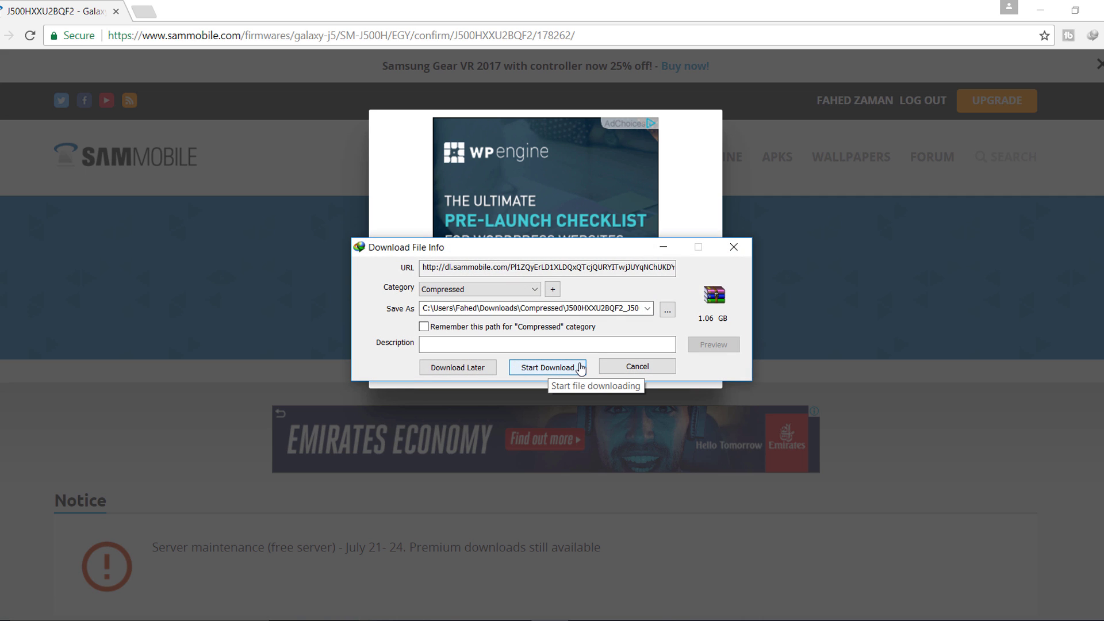
- Start saving the 1.06 GB firmware archive with Internet Download Manager
click(580, 368)
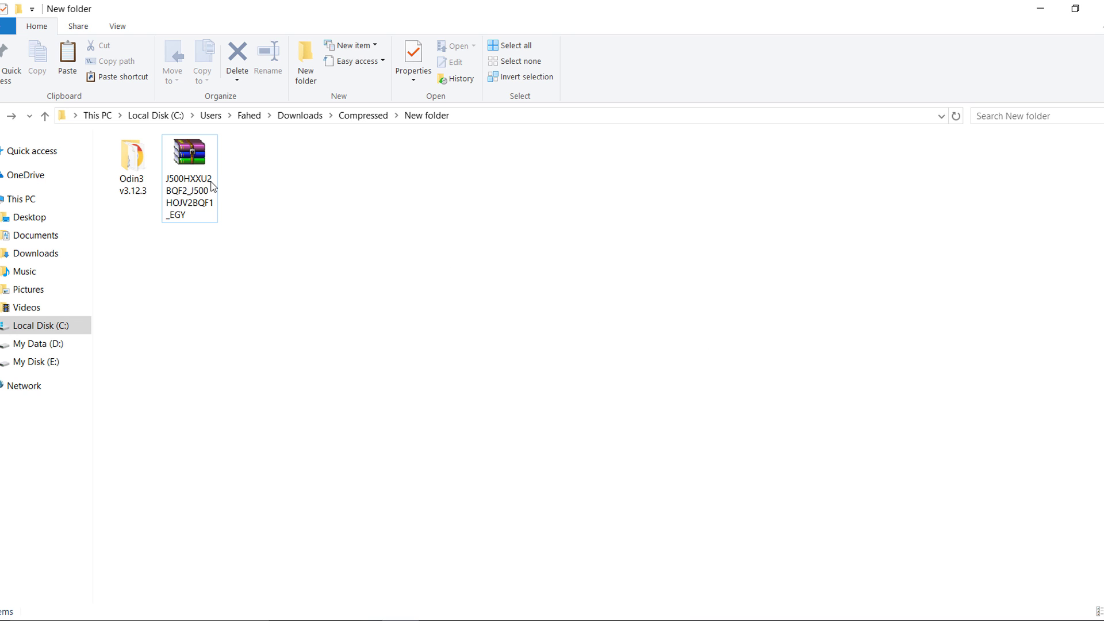
- Extract the firmware RAR to its default destination and open the J500HXXU2BQF2_J500HOJV2BQF1_EGY folder
right_click(202, 182)
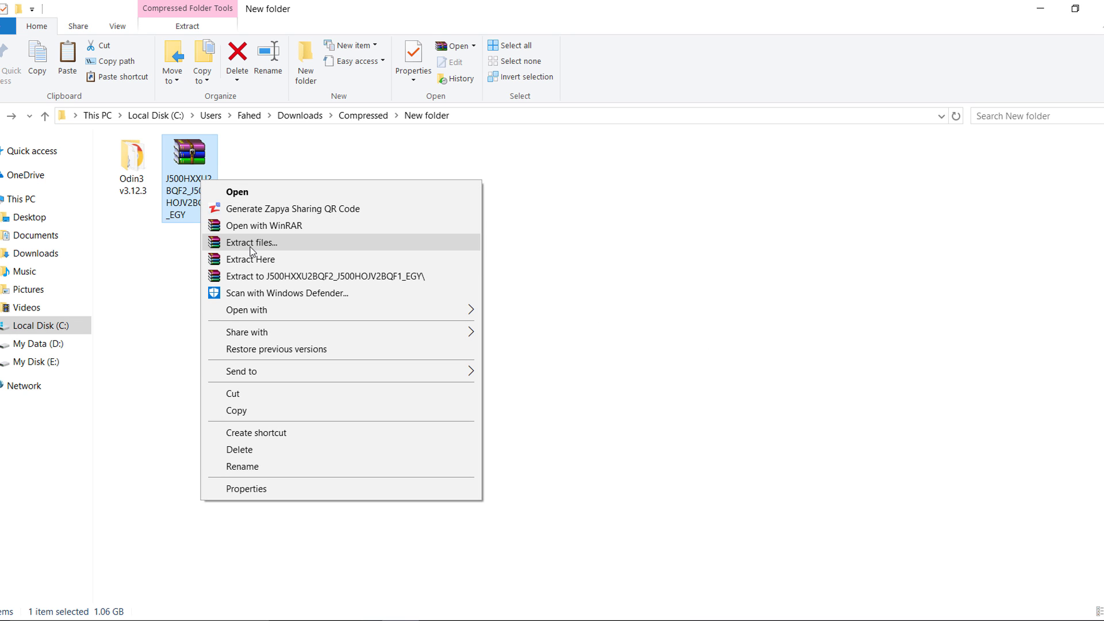
click(250, 244)
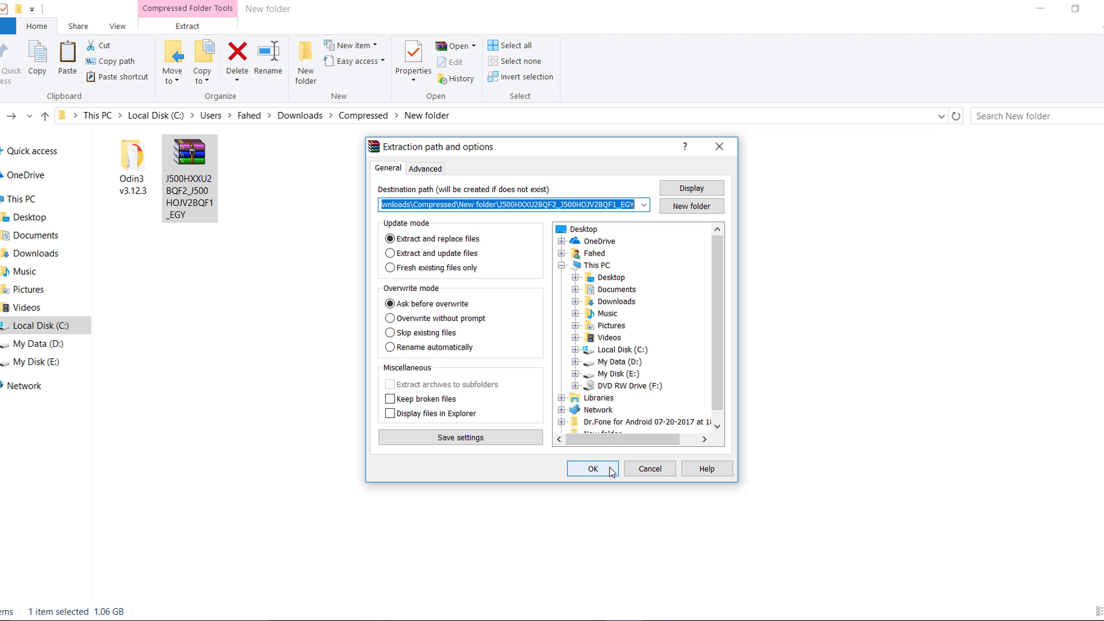
click(593, 468)
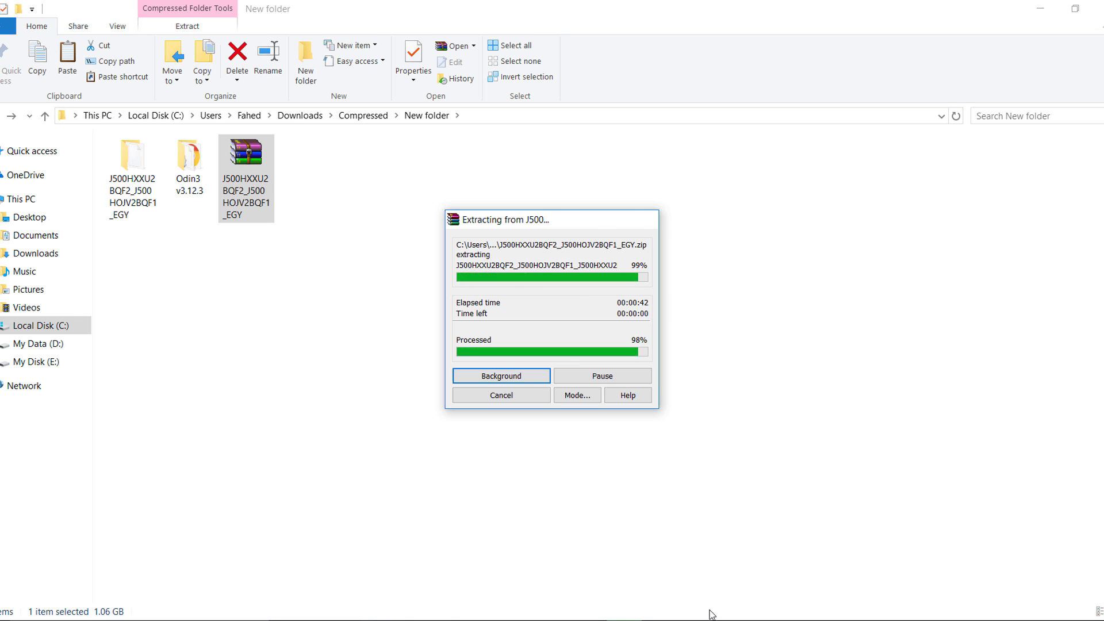
double_click(140, 175)
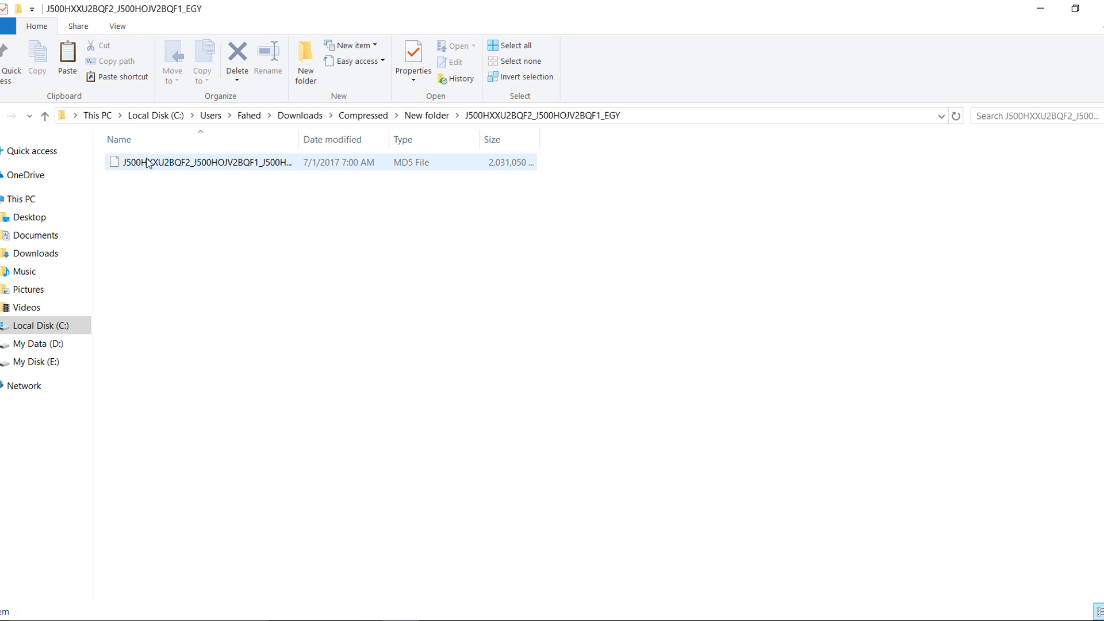
- Select the extracted MD5 firmware file in the EGY folder
click(154, 164)
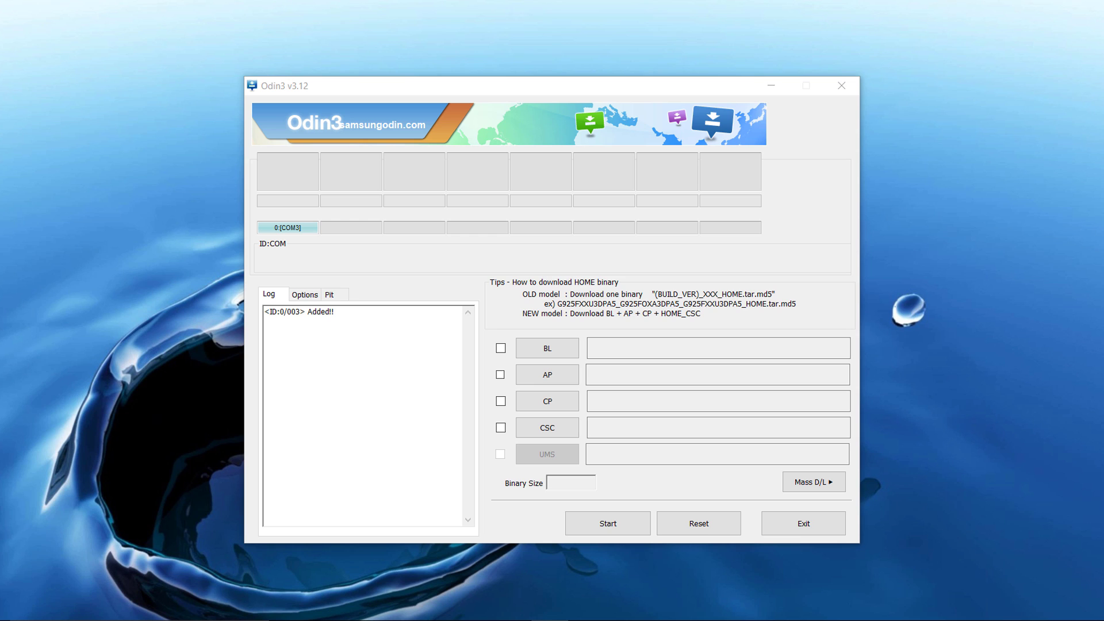
- Load J500HXXU2BQF2_J500HOJV2BQF1_J500HXXU2BQA1_HOME.tar.md5 from the EGY folder into AP and start flashing
click(561, 378)
double_click(468, 214)
double_click(495, 214)
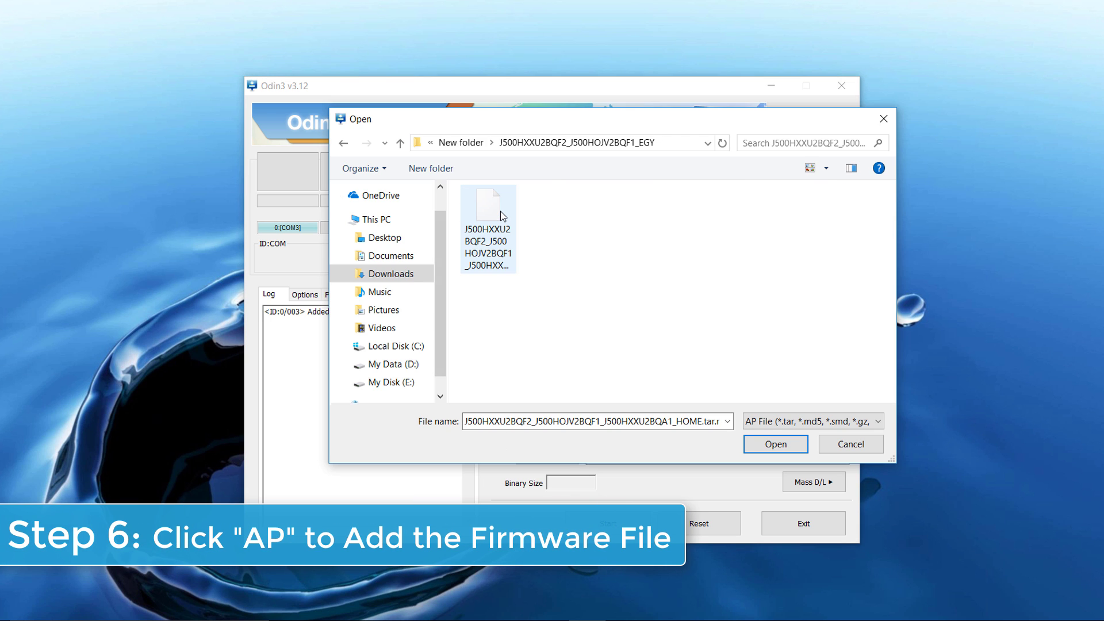
click(500, 213)
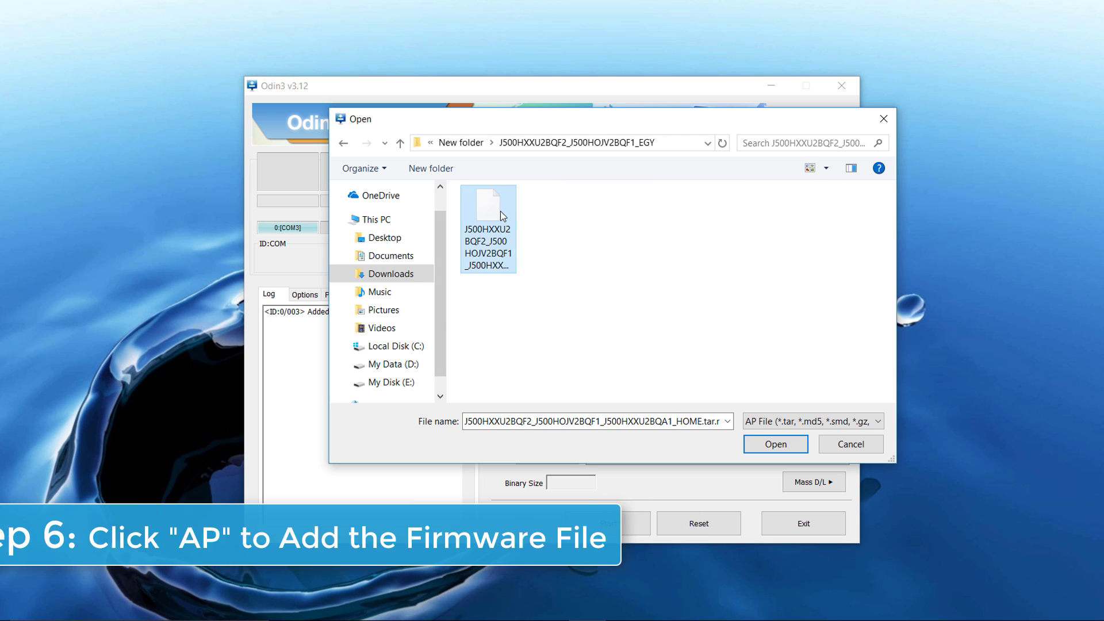
click(775, 444)
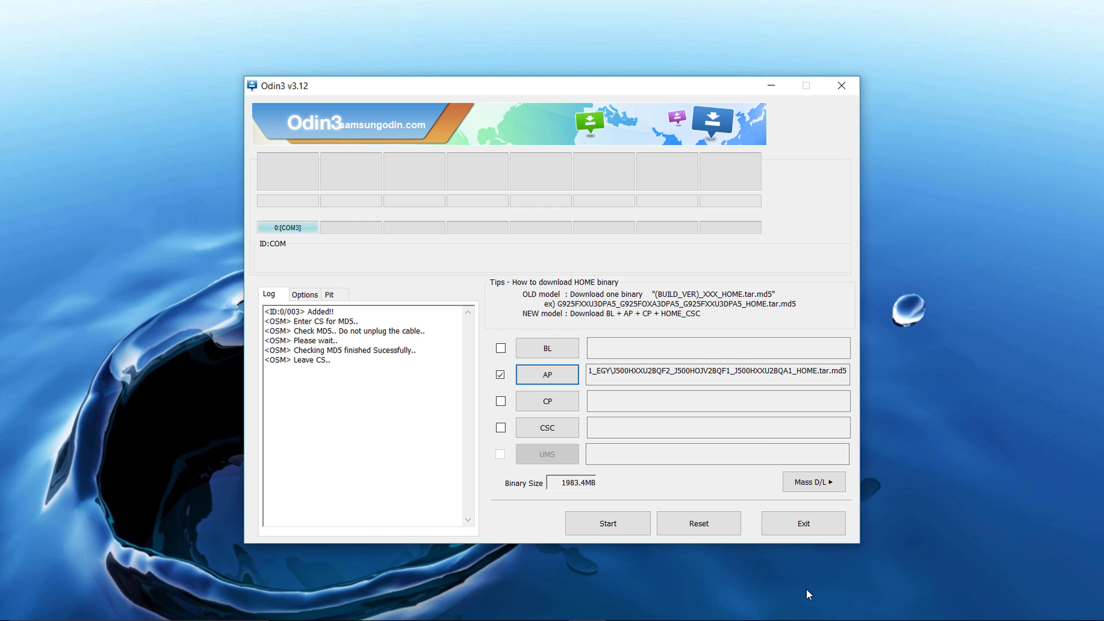
click(609, 524)
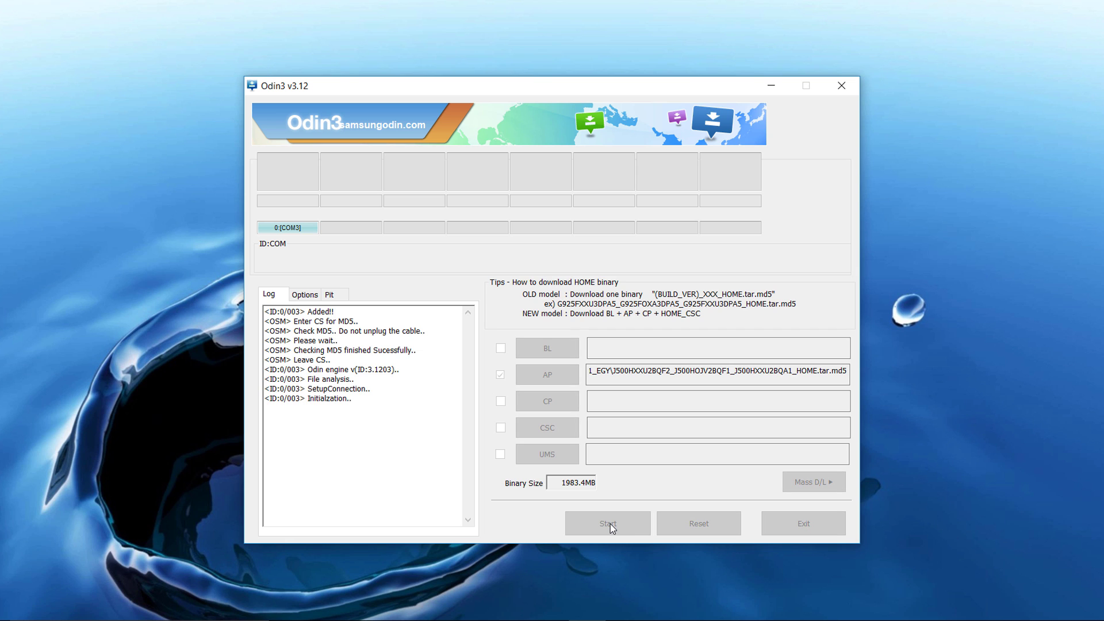